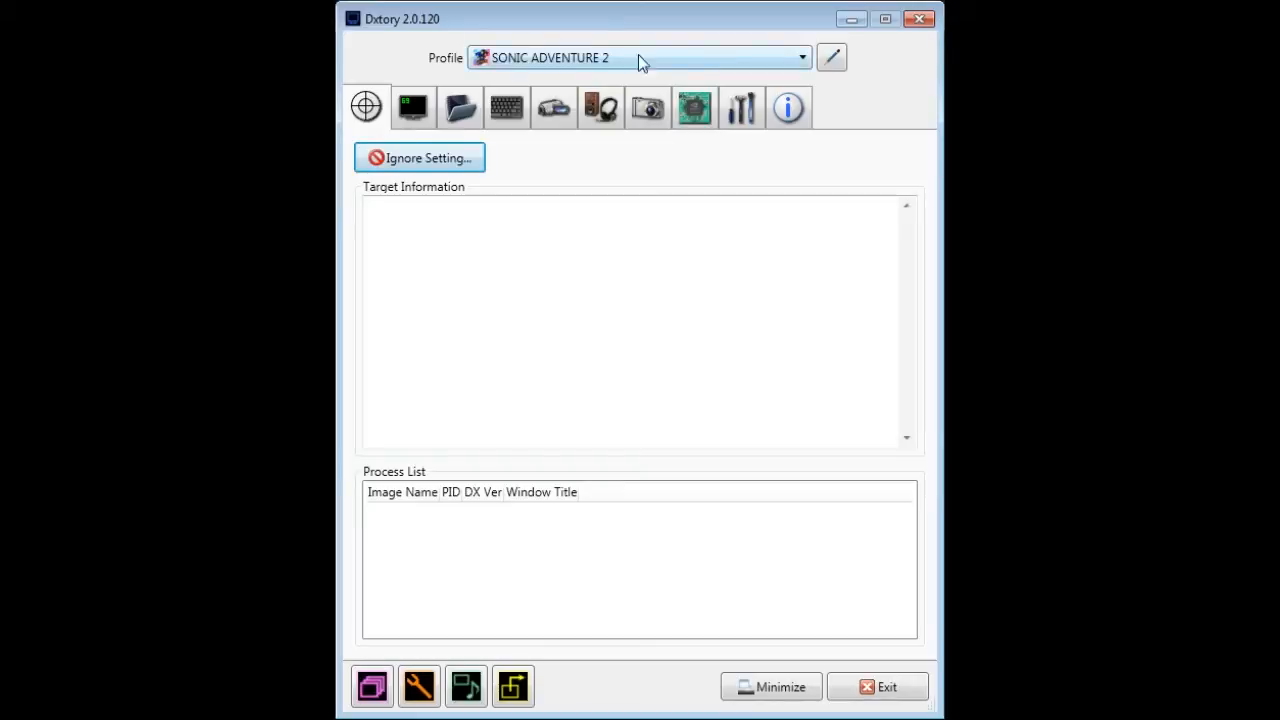
# - Switch to the Default profile and examine its overlay settings
pyautogui.click(703, 65)
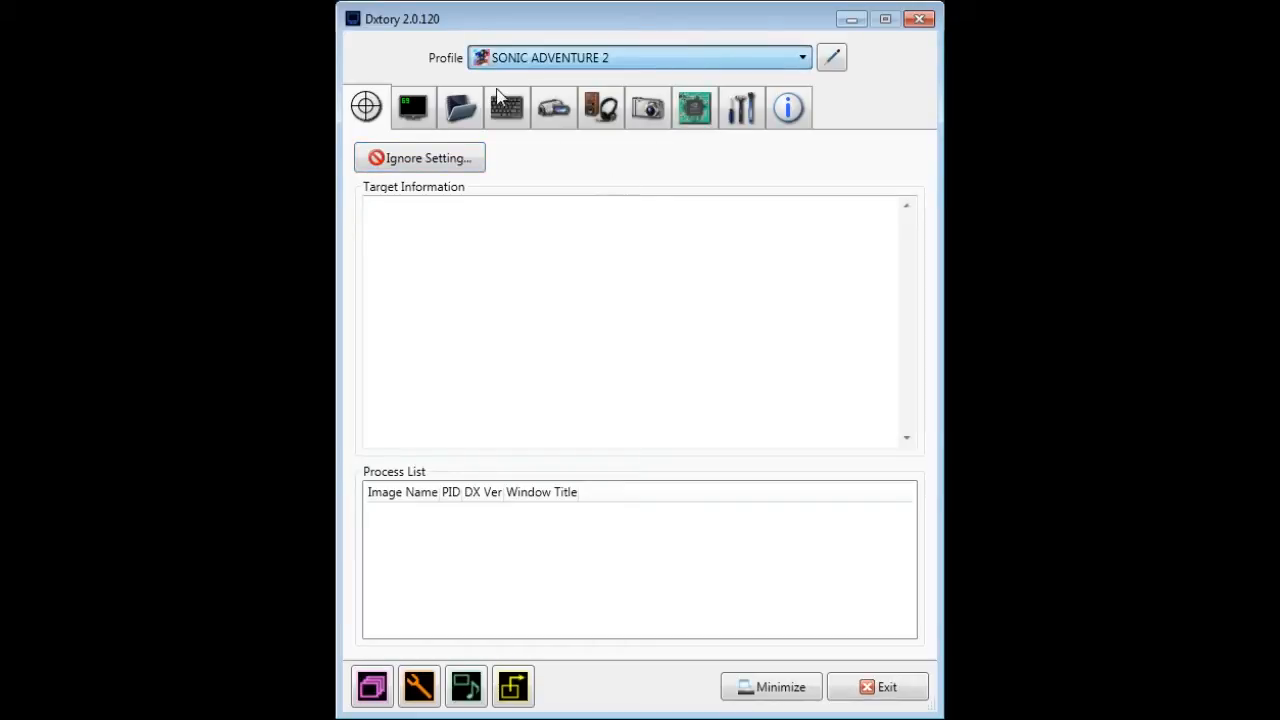
pyautogui.press('Up')
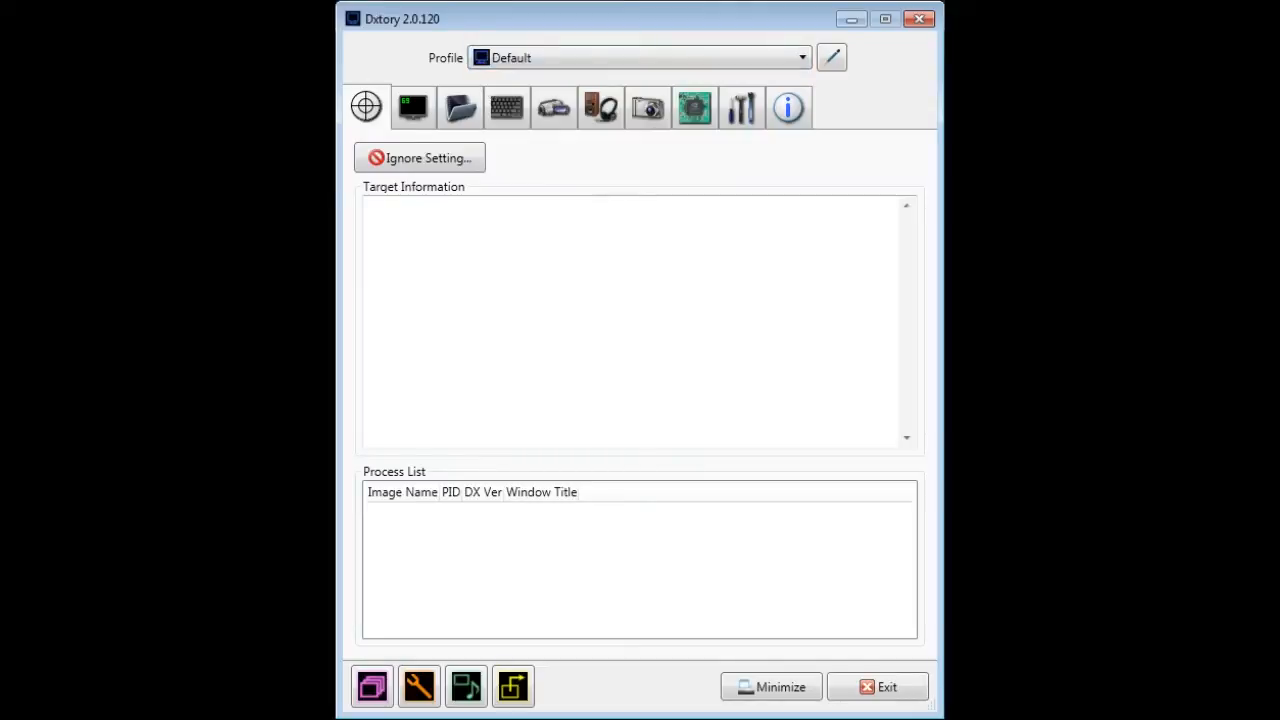
pyautogui.click(413, 110)
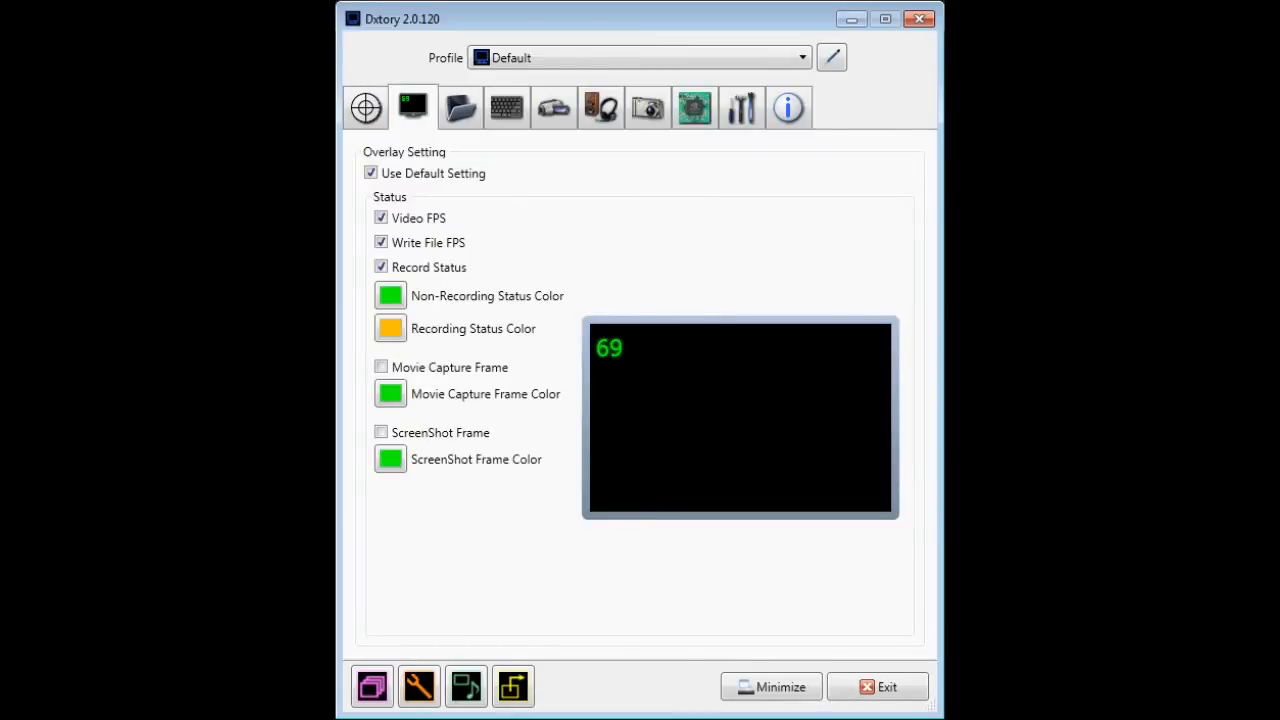
pyautogui.moveTo(609, 347); pyautogui.dragTo(784, 268)
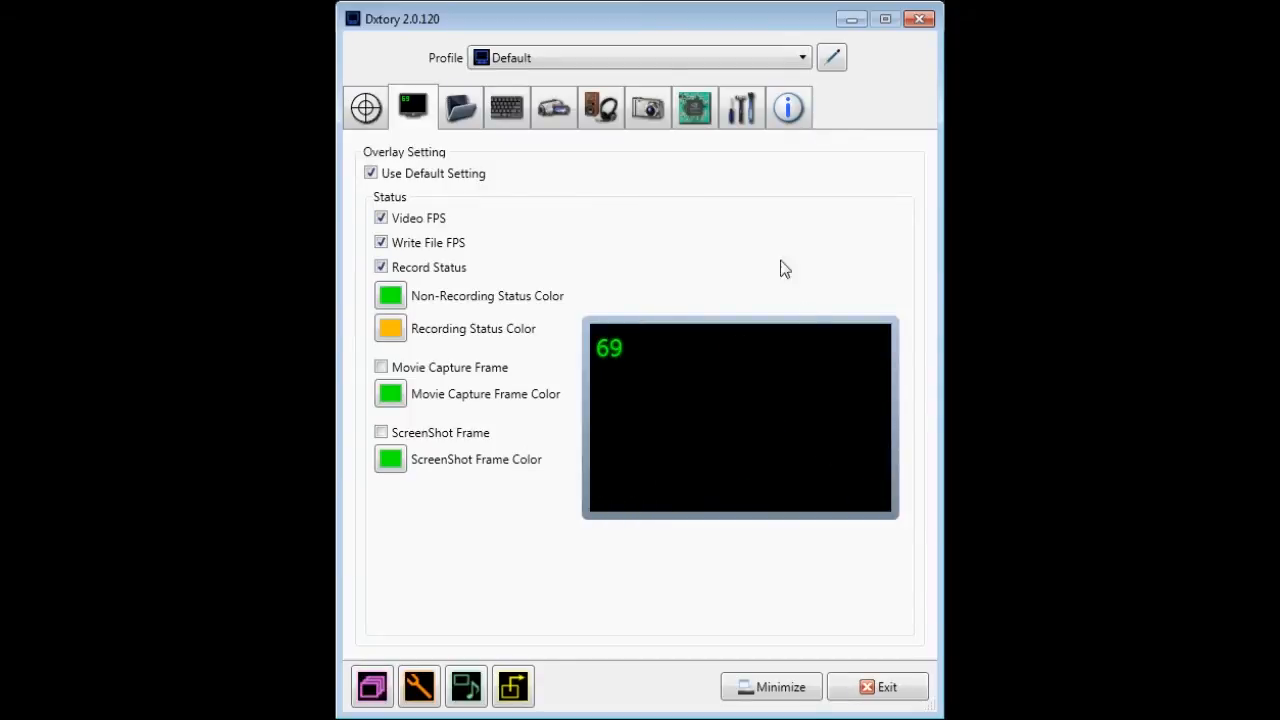
# - Add the desktop Games folder as another folder for saving movies
pyautogui.click(477, 116)
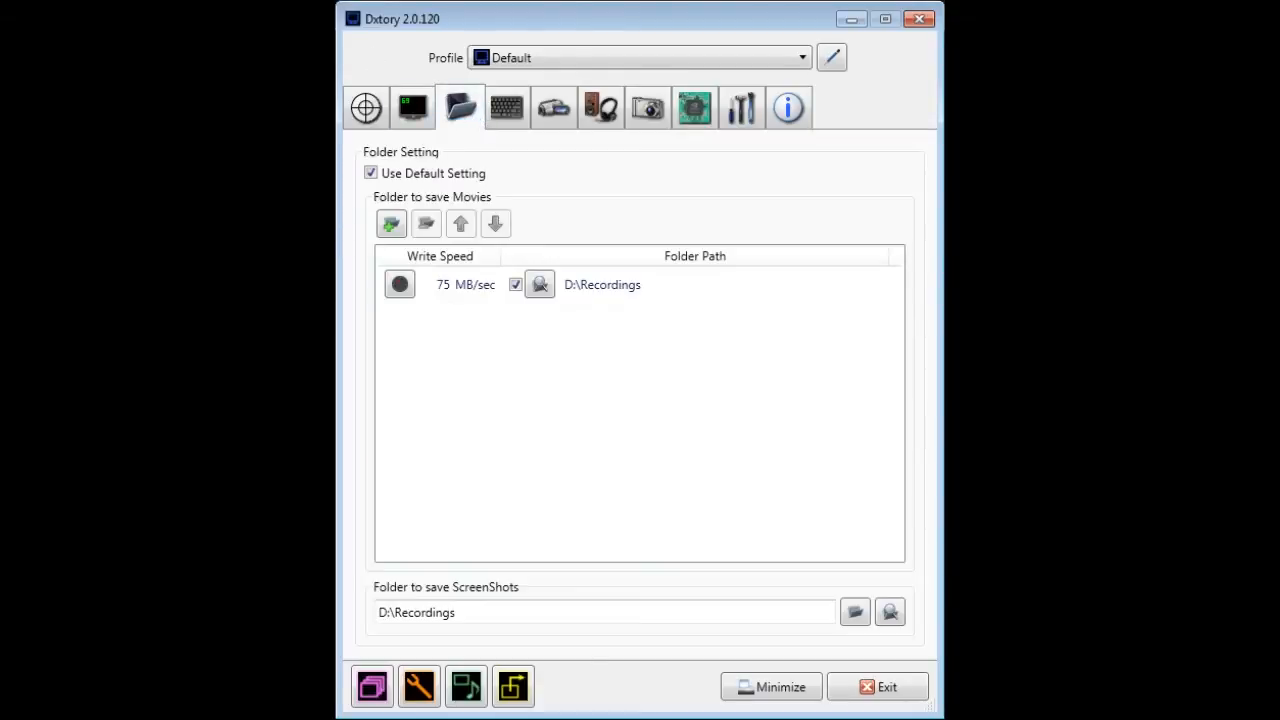
pyautogui.click(390, 226)
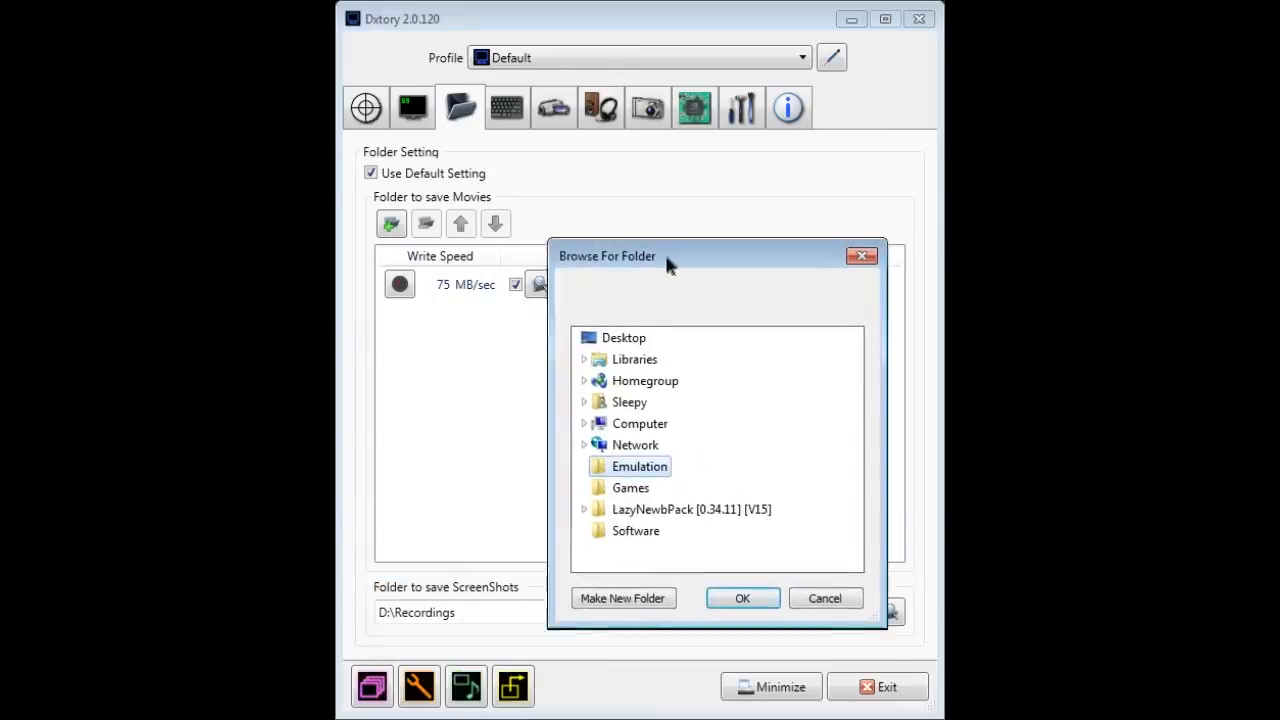
pyautogui.click(597, 484)
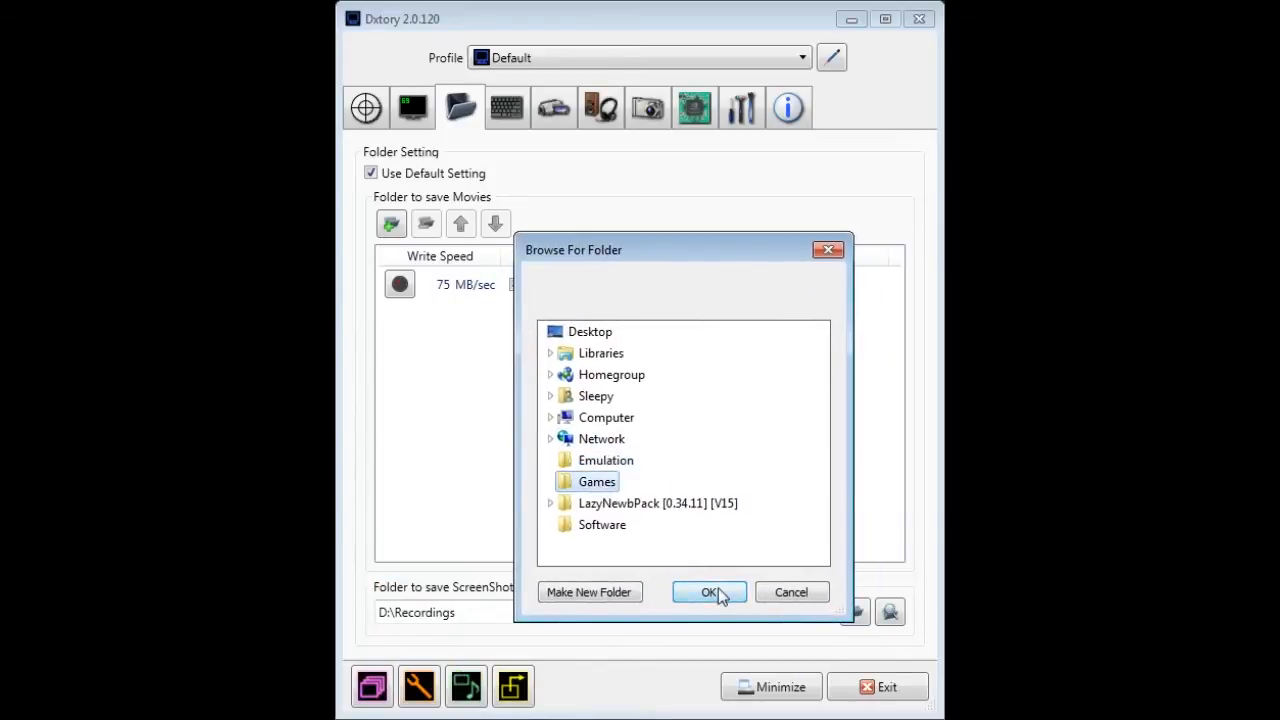
pyautogui.click(718, 590)
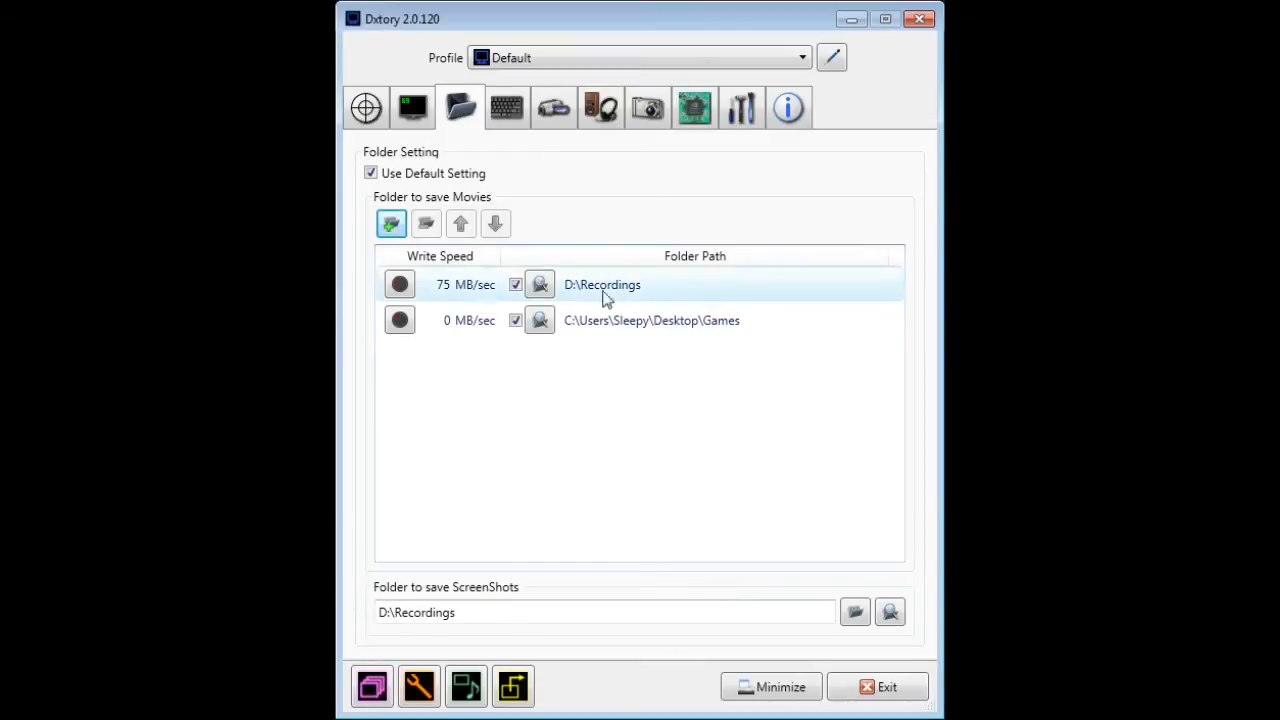
# - View the write speed benchmark for the Games folder, and remove that folder from the movie save folders
pyautogui.click(399, 320)
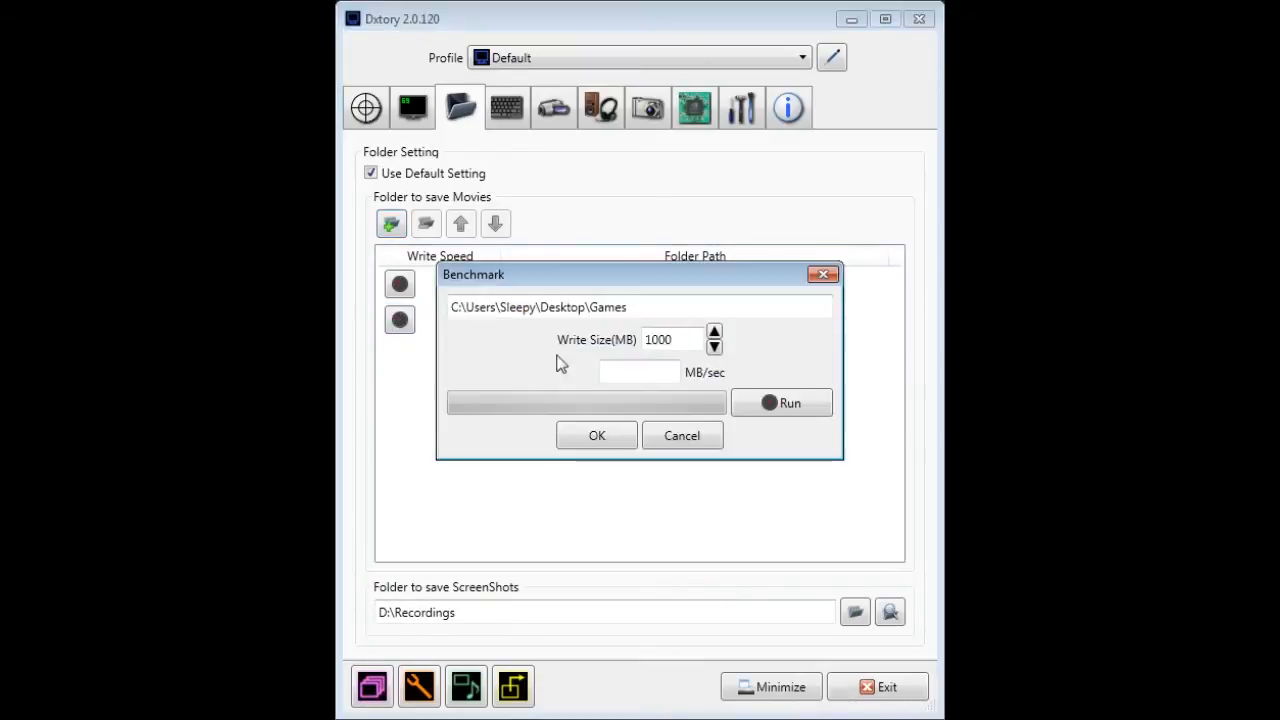
pyautogui.click(822, 274)
pyautogui.click(448, 318)
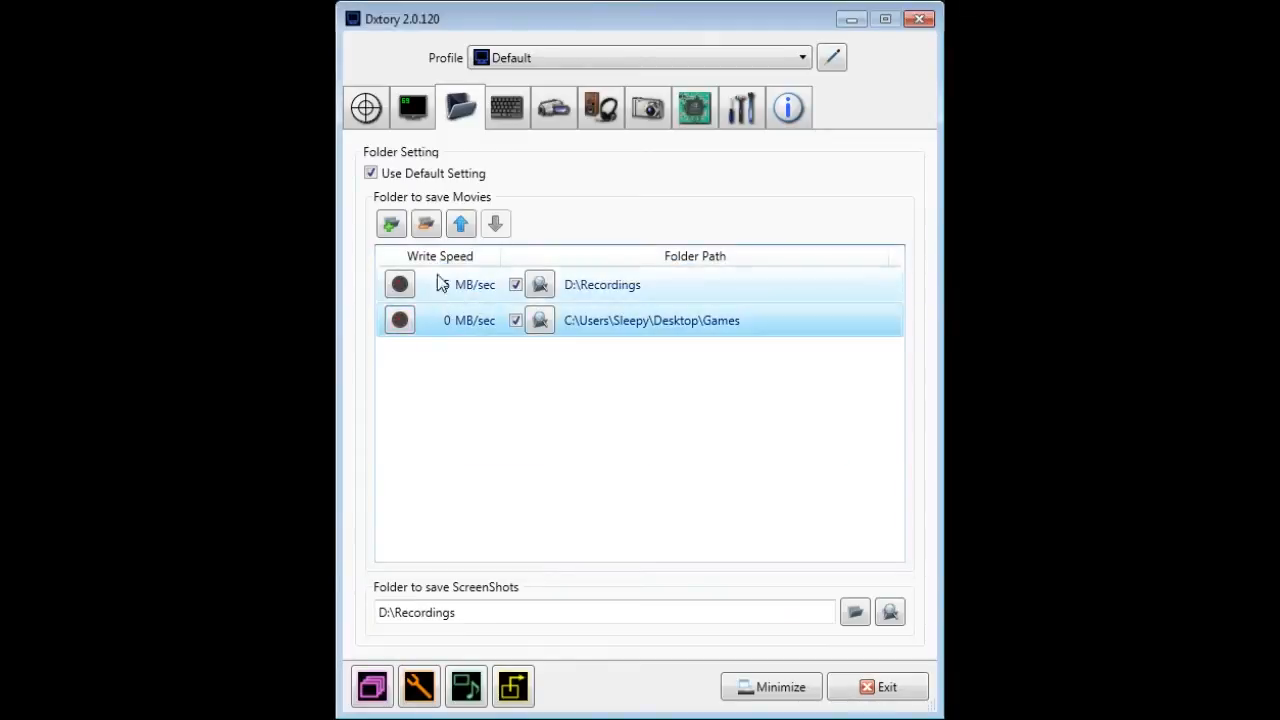
pyautogui.click(427, 225)
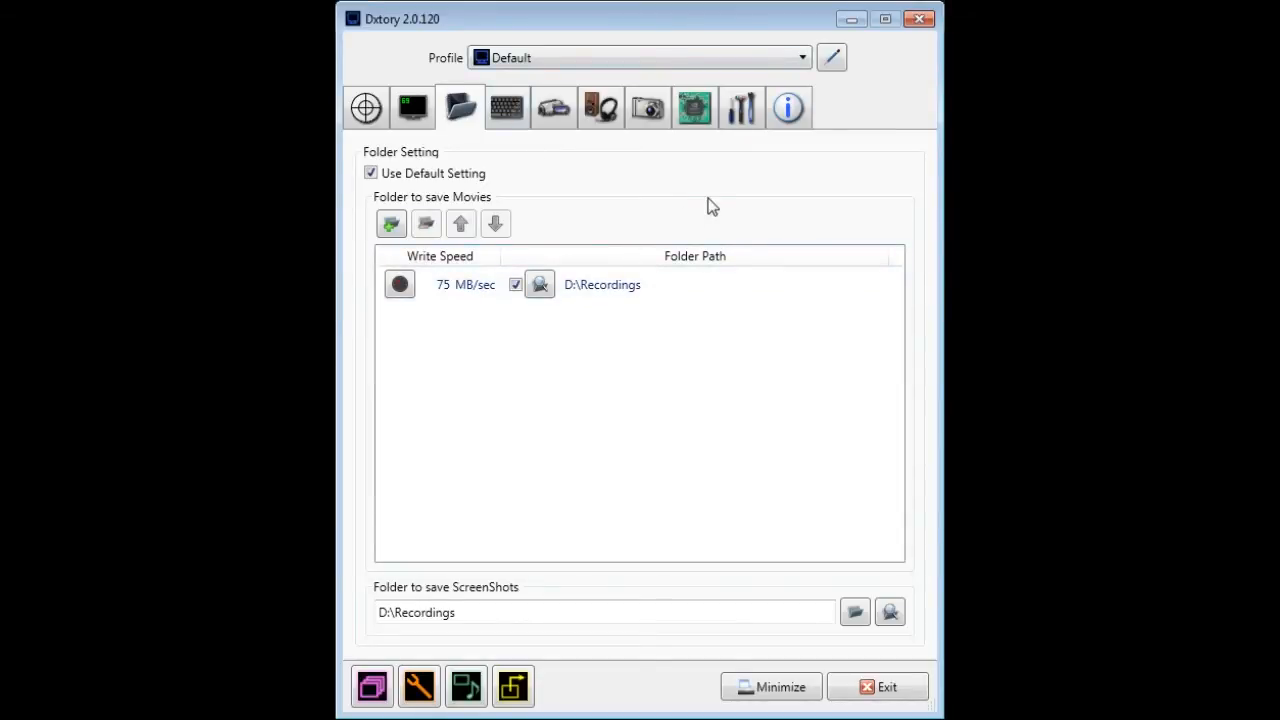
# - Examine the hotkey assignments and the video codec choice in the movie settings
pyautogui.click(506, 108)
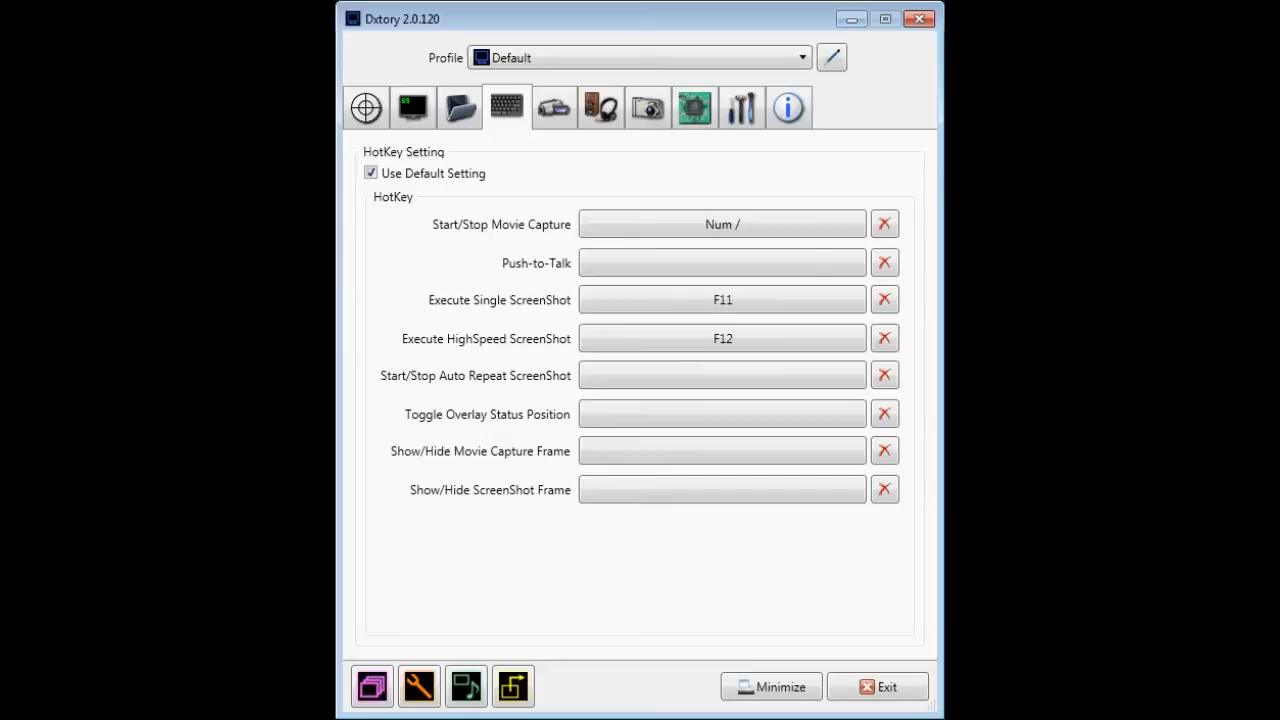
pyautogui.click(554, 112)
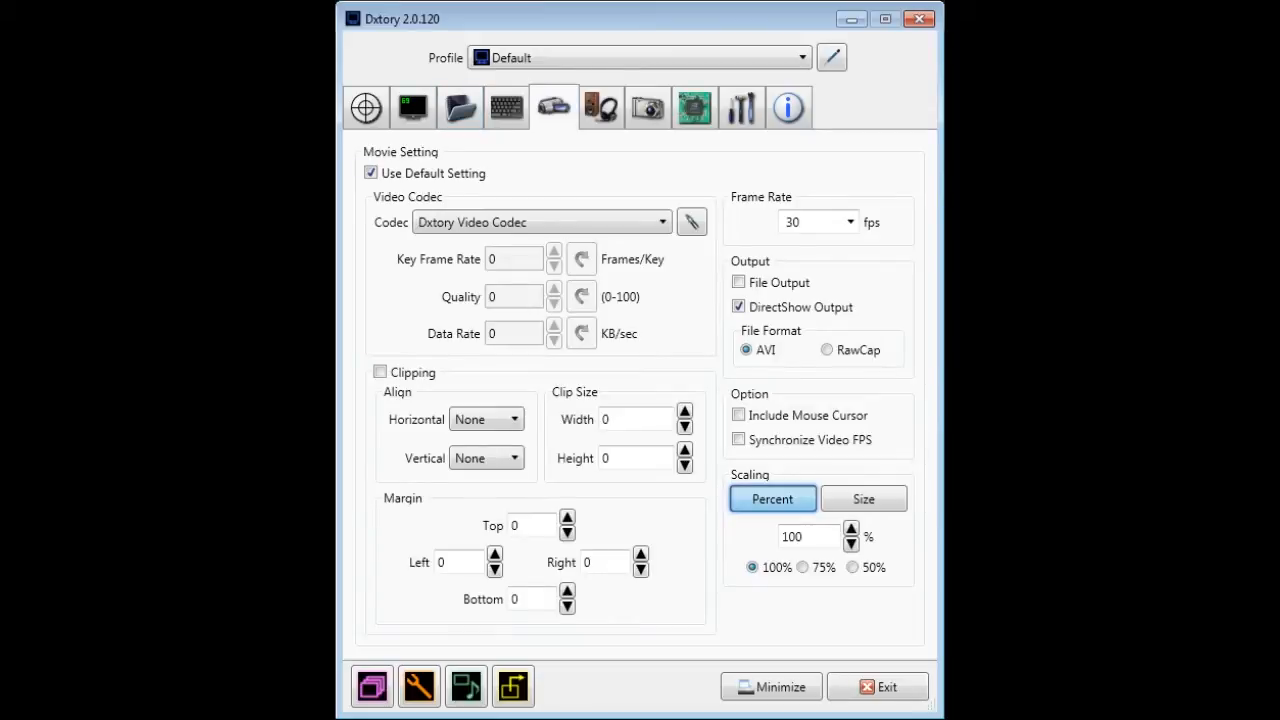
pyautogui.click(506, 226)
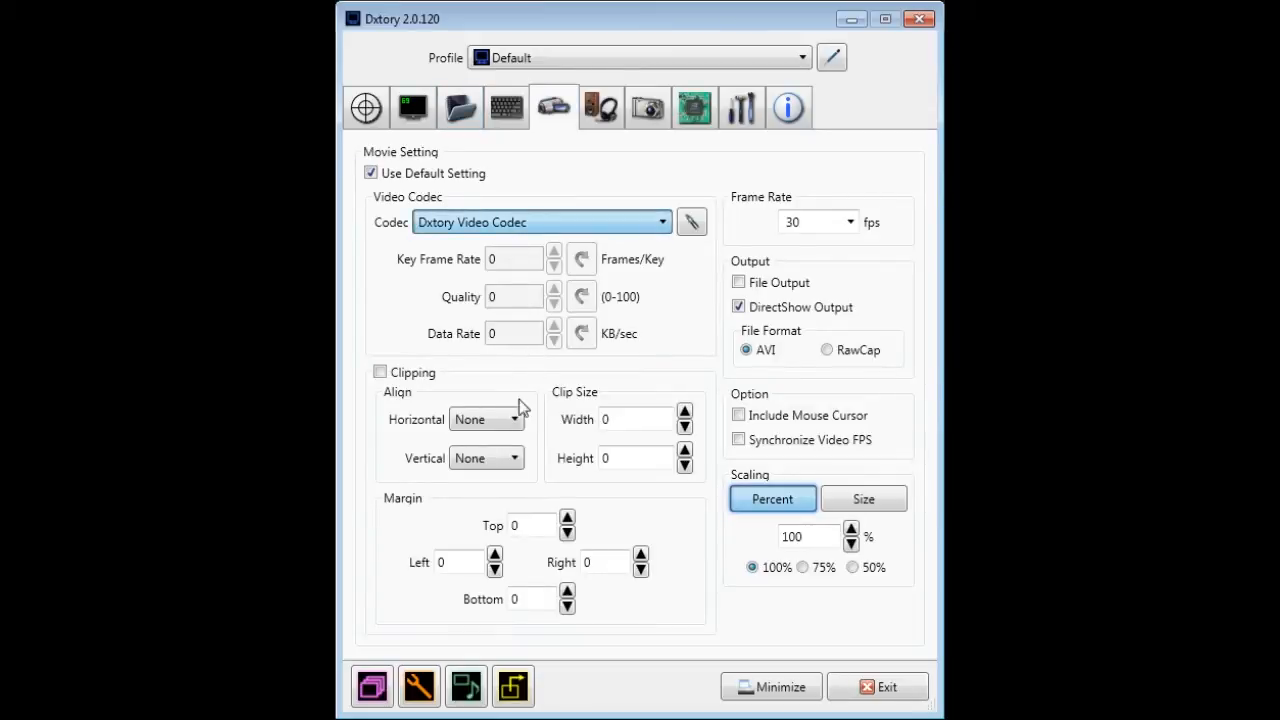
pyautogui.click(350, 238)
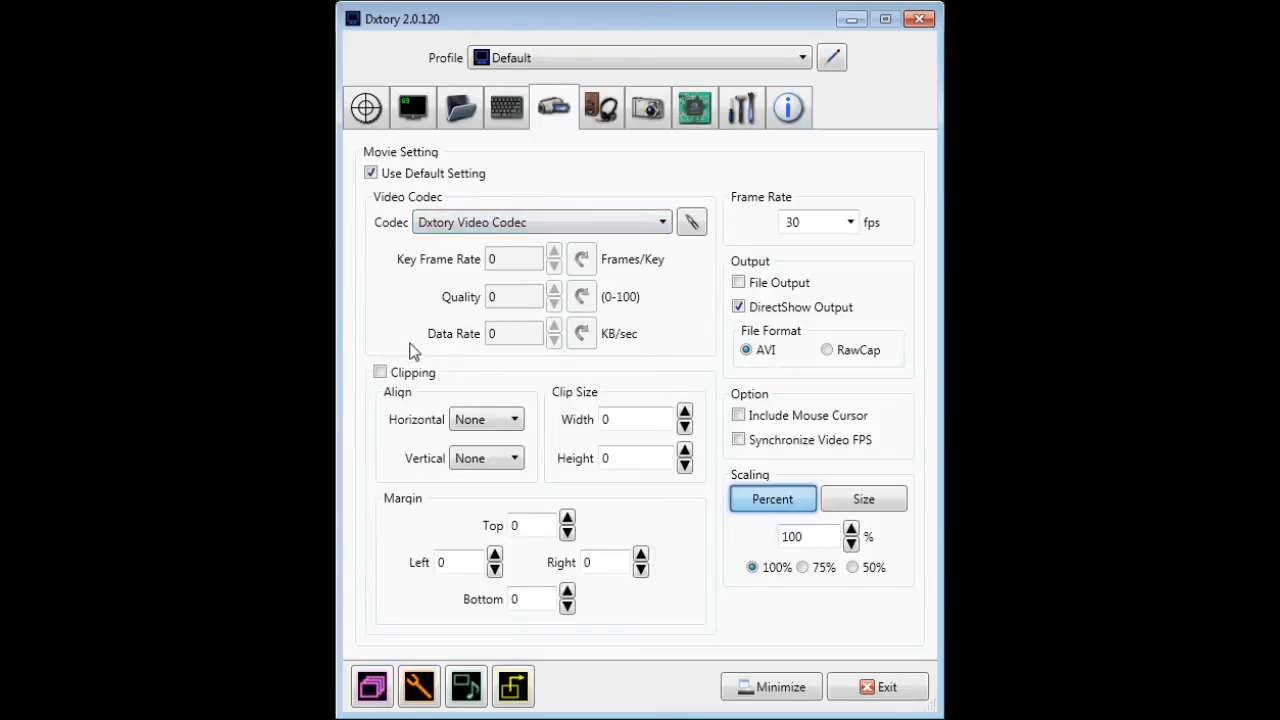
# - Try the movie clipping and size-based scaling options, leaving clipping off and scaling by percent
pyautogui.click(380, 373)
pyautogui.click(380, 373)
pyautogui.click(850, 224)
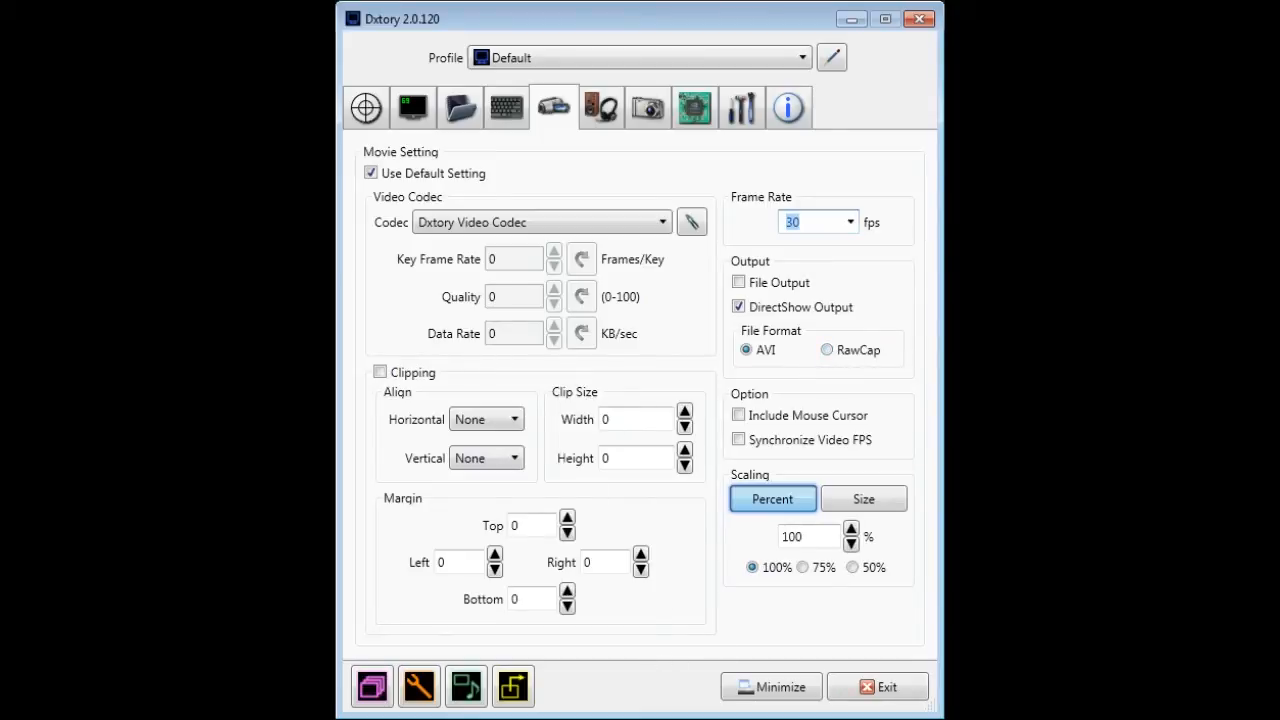
pyautogui.click(900, 506)
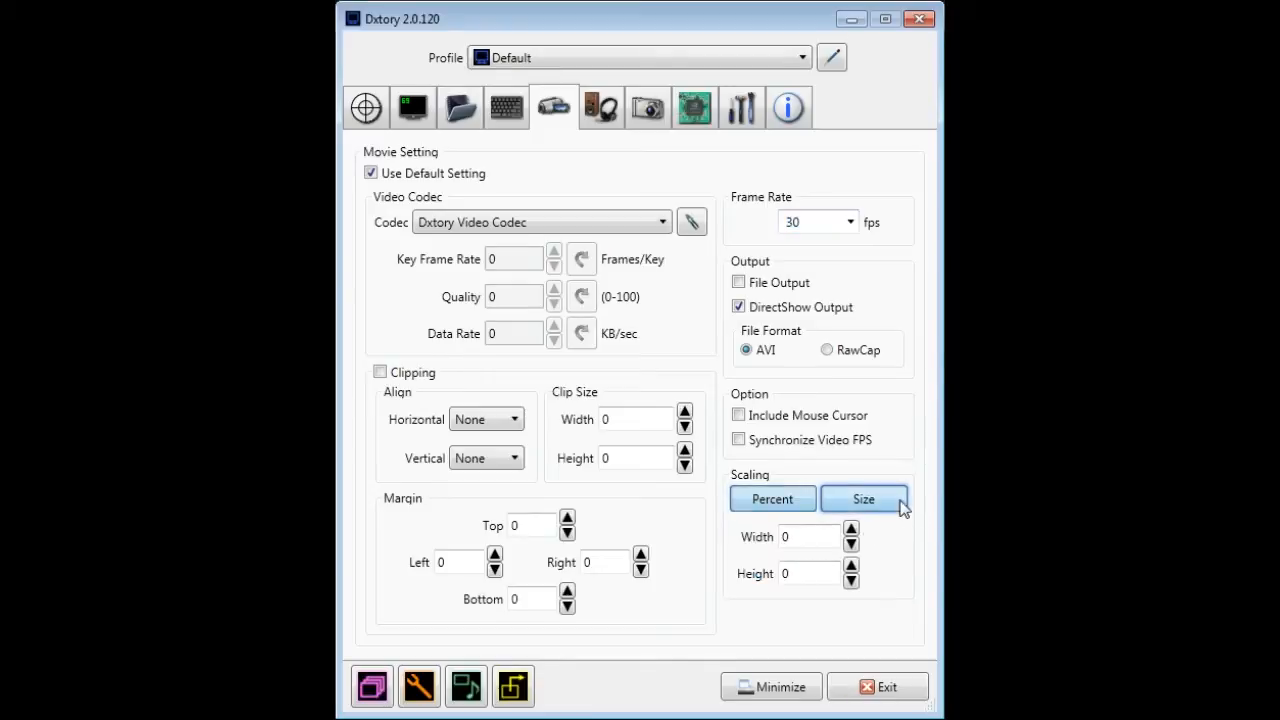
pyautogui.click(772, 503)
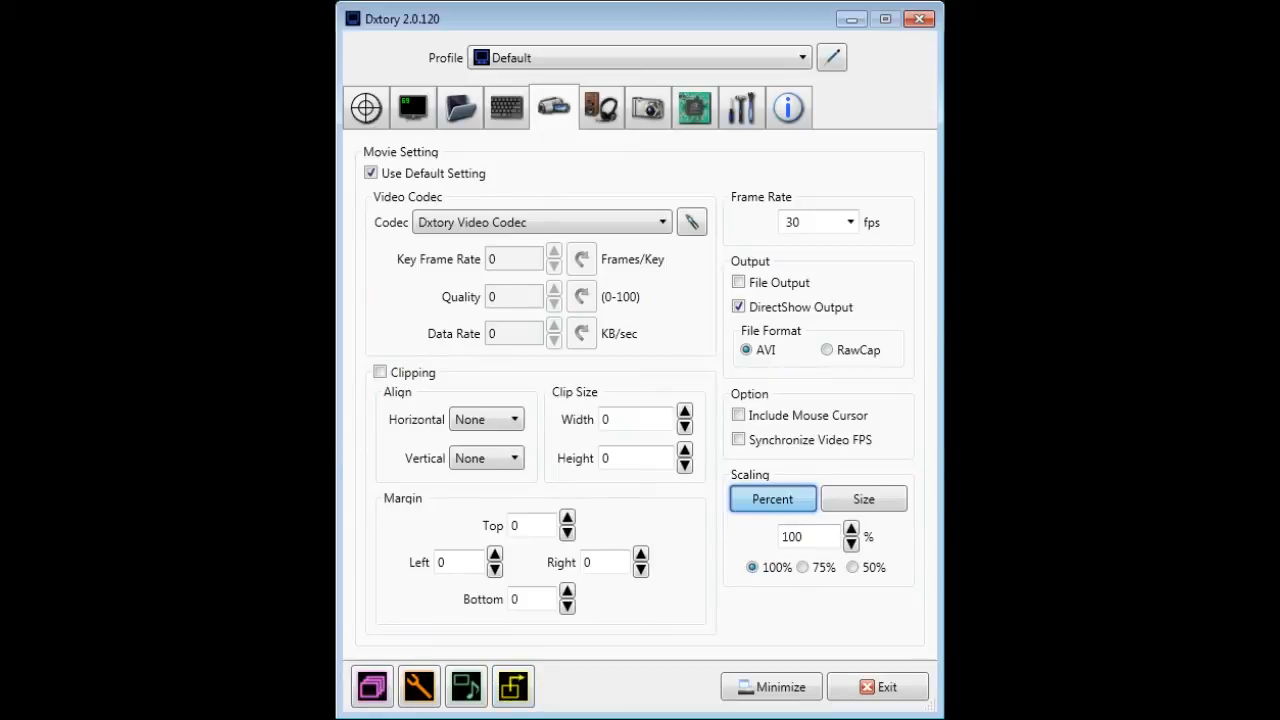
# - Add audio sources 3 and 4 in the audio settings, and remove both again
pyautogui.click(606, 108)
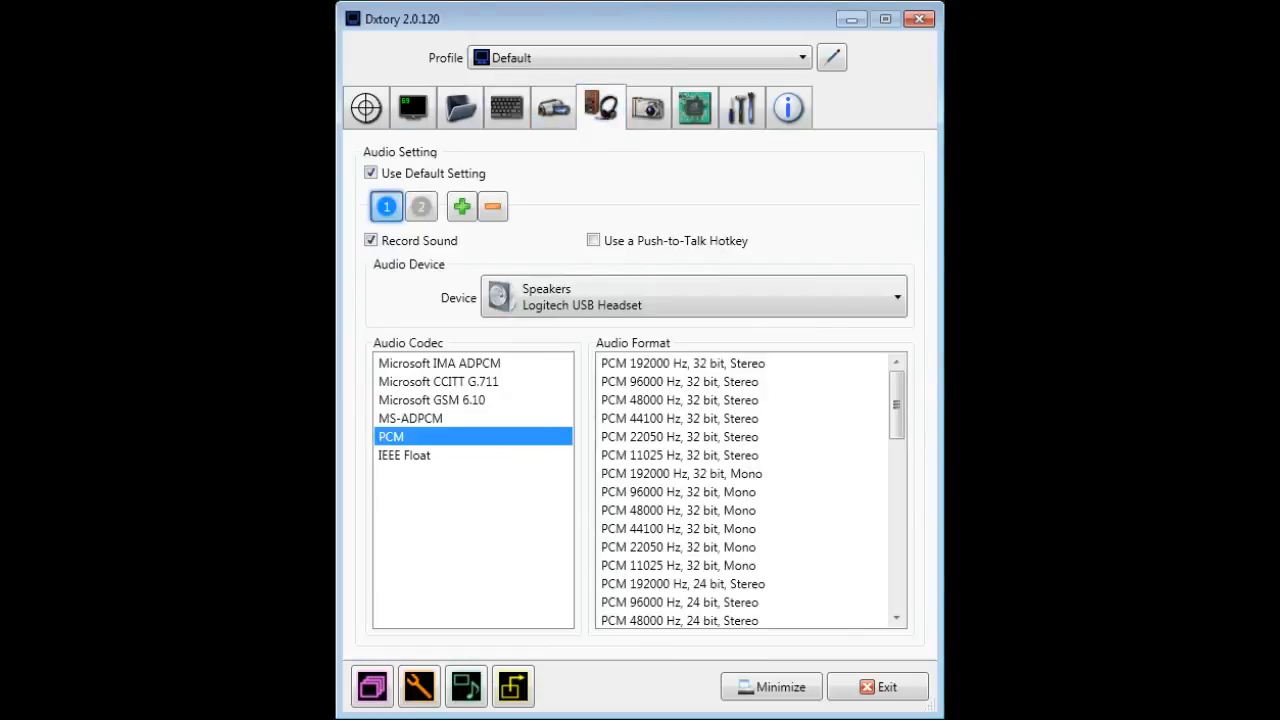
pyautogui.click(464, 210)
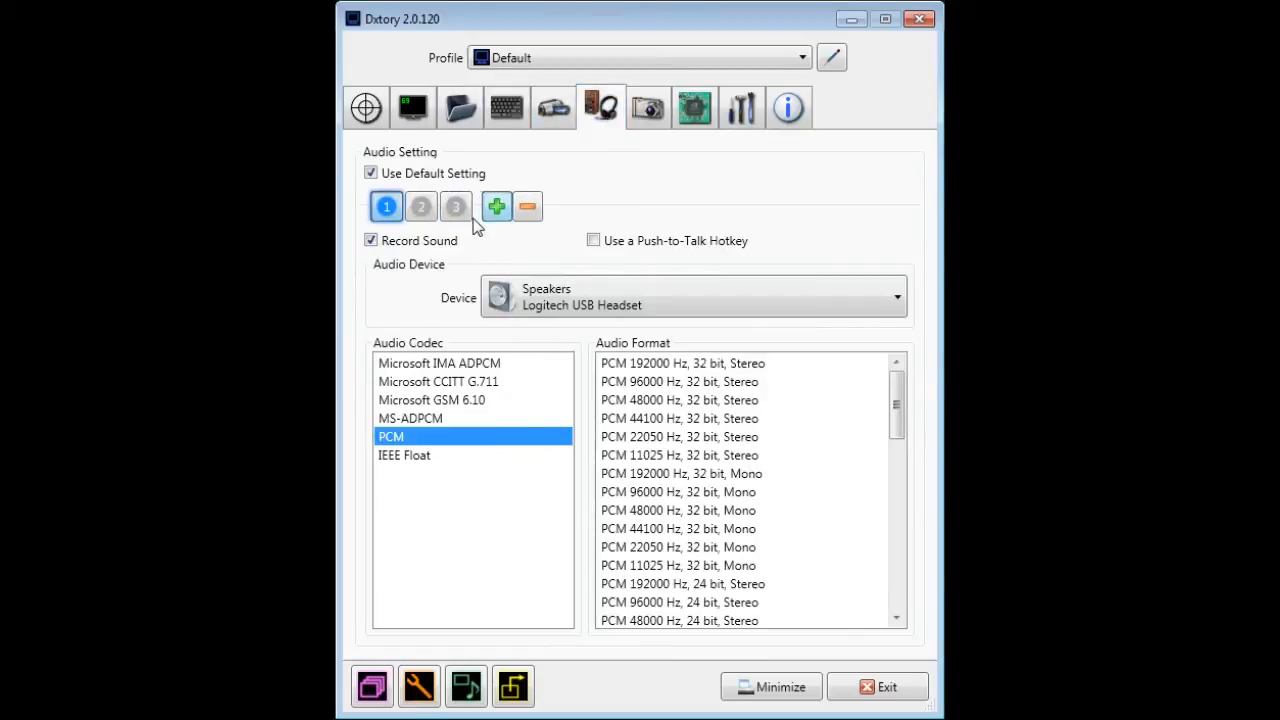
pyautogui.click(507, 224)
pyautogui.click(455, 210)
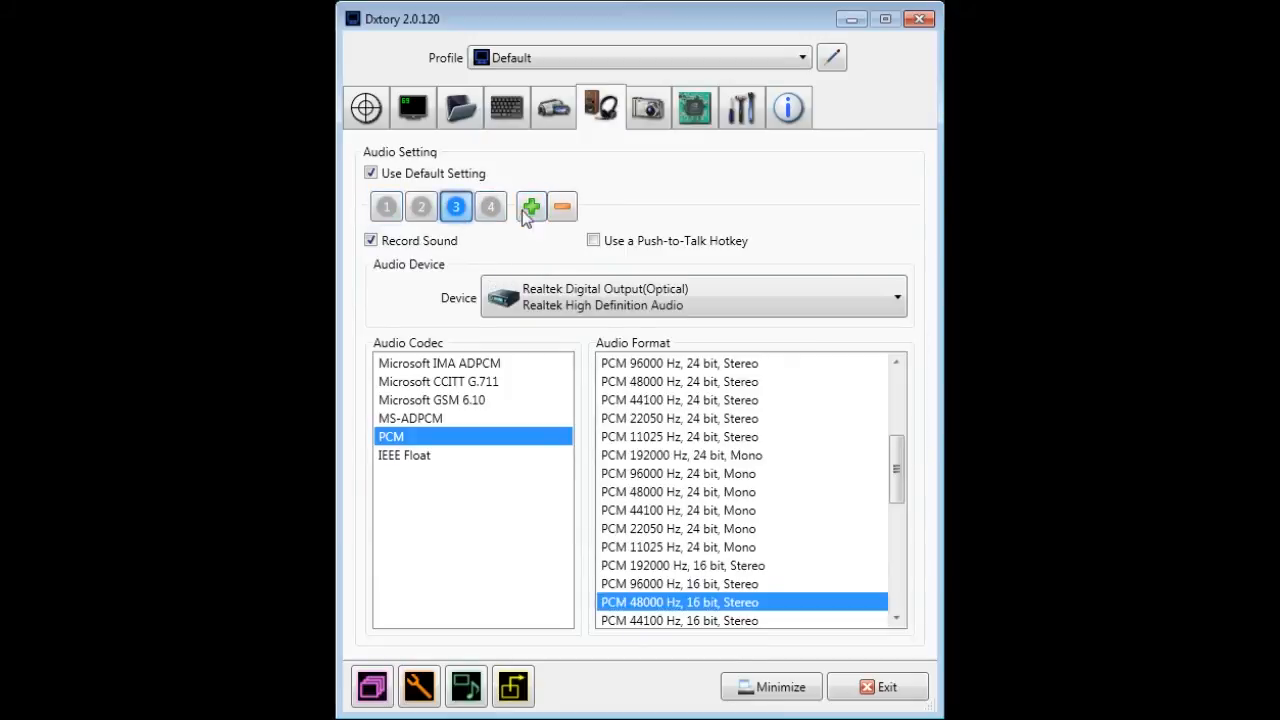
pyautogui.click(566, 210)
pyautogui.click(455, 207)
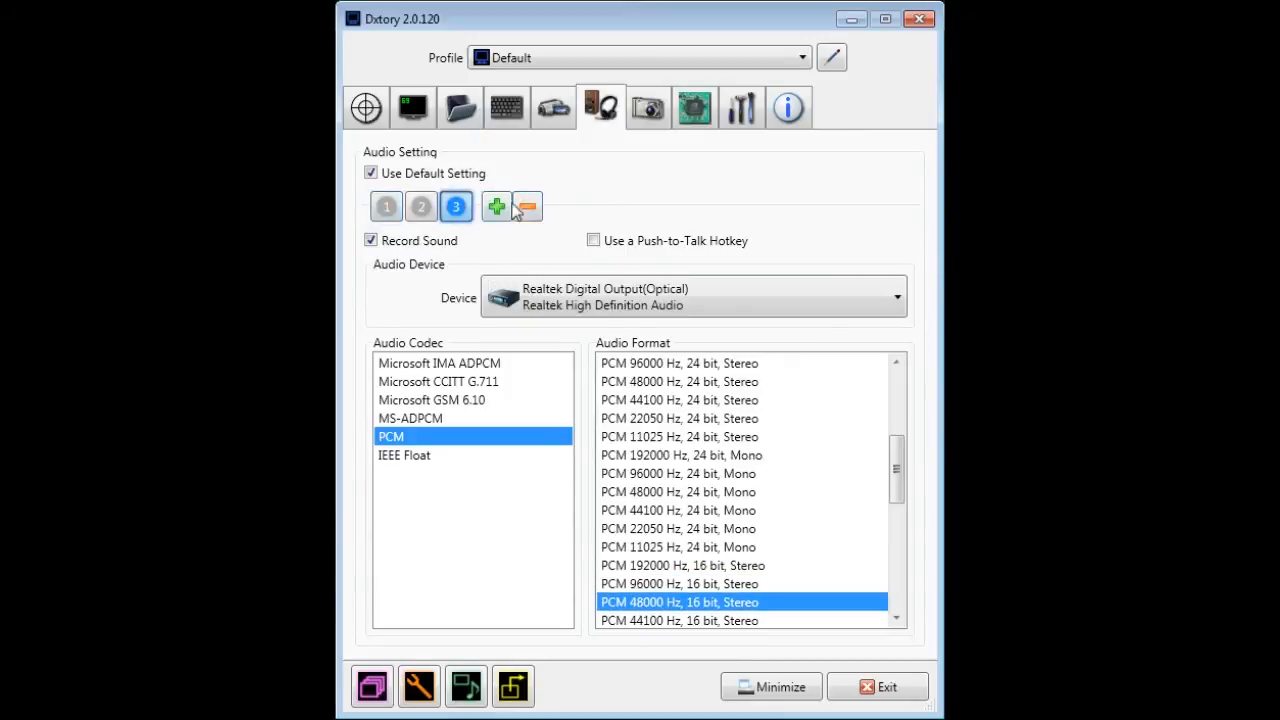
pyautogui.click(525, 207)
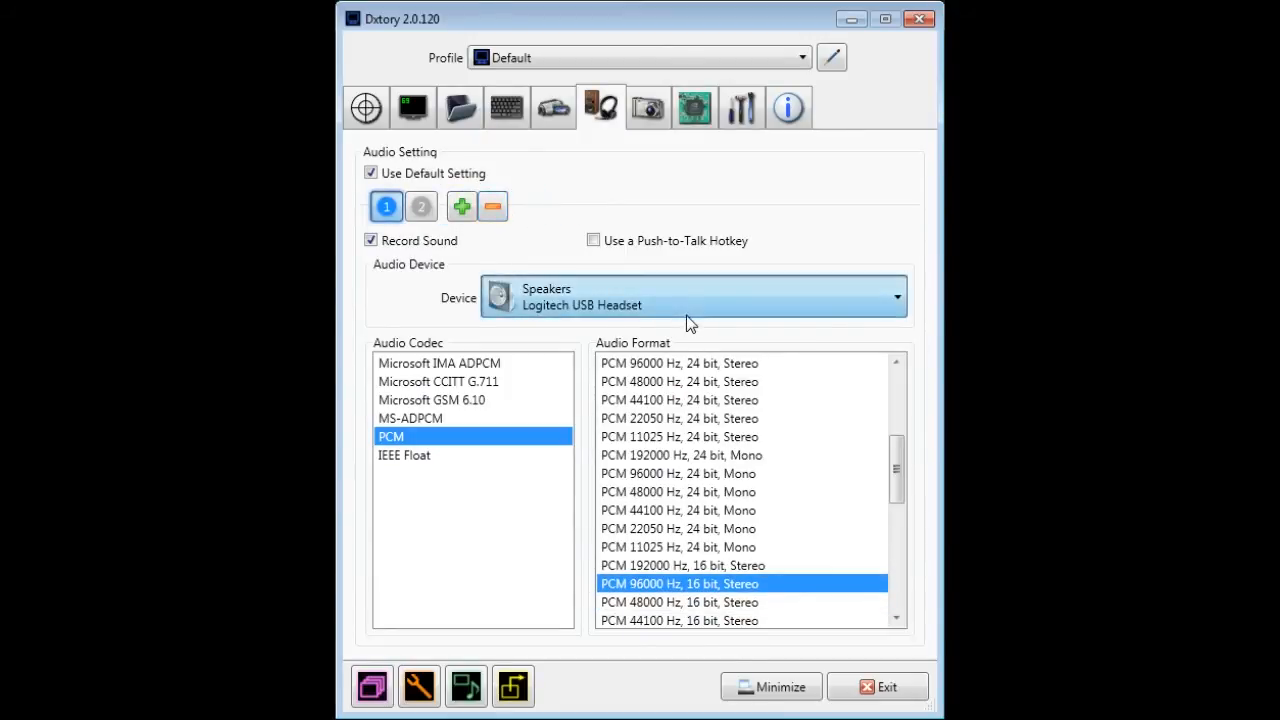
# - Examine the audio device, codec and format settings of audio sources 1 and 2
pyautogui.scroll(-2, 835, 582)
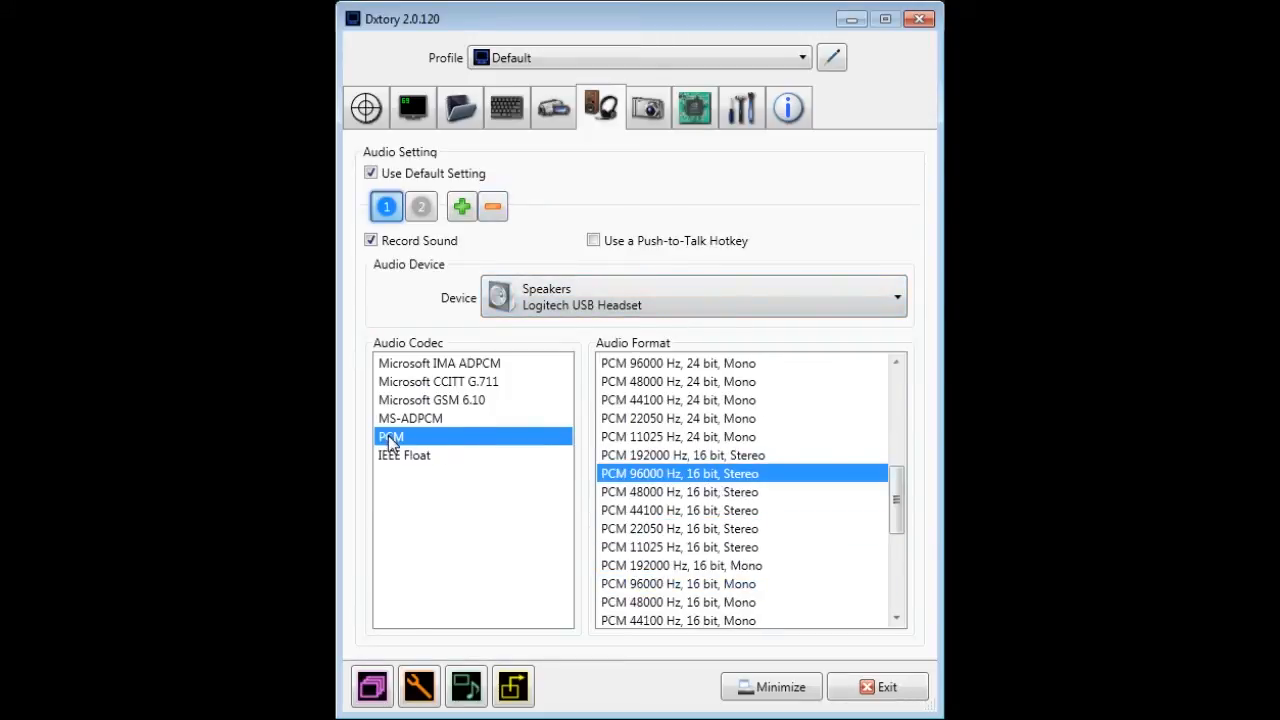
pyautogui.click(424, 207)
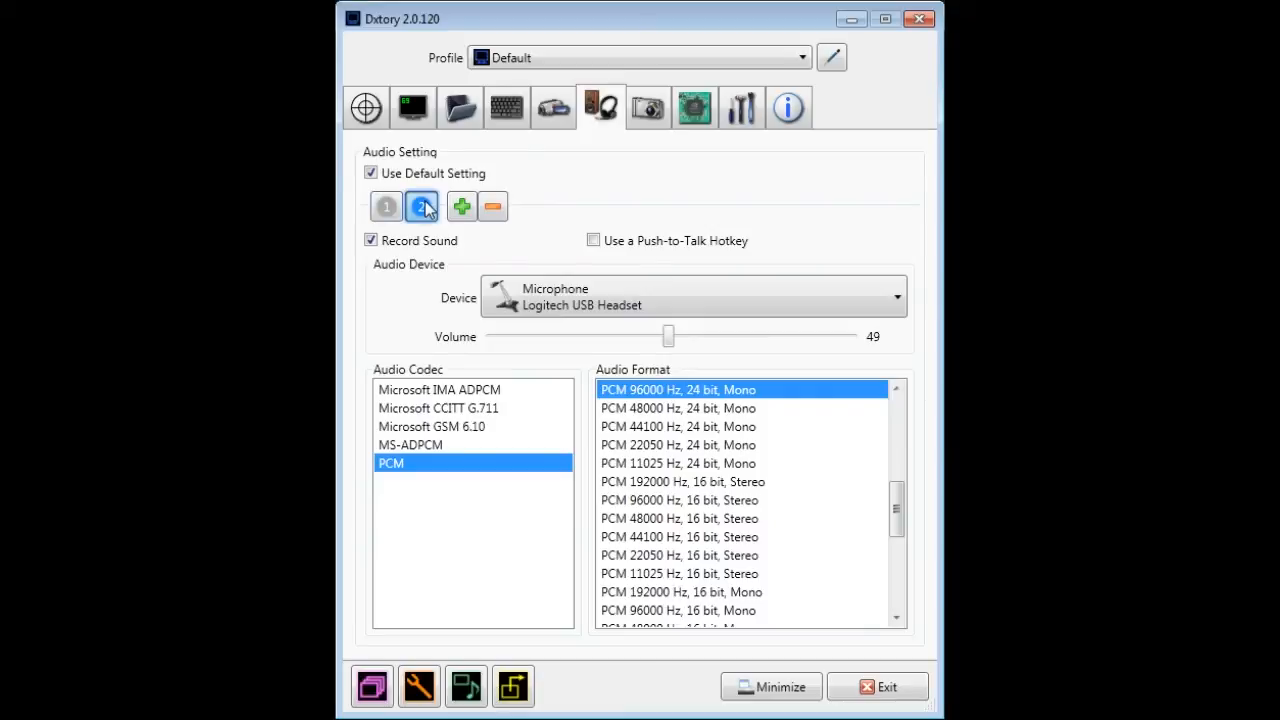
# - Review the screenshot, advanced and global settings as well as the license information
pyautogui.click(662, 114)
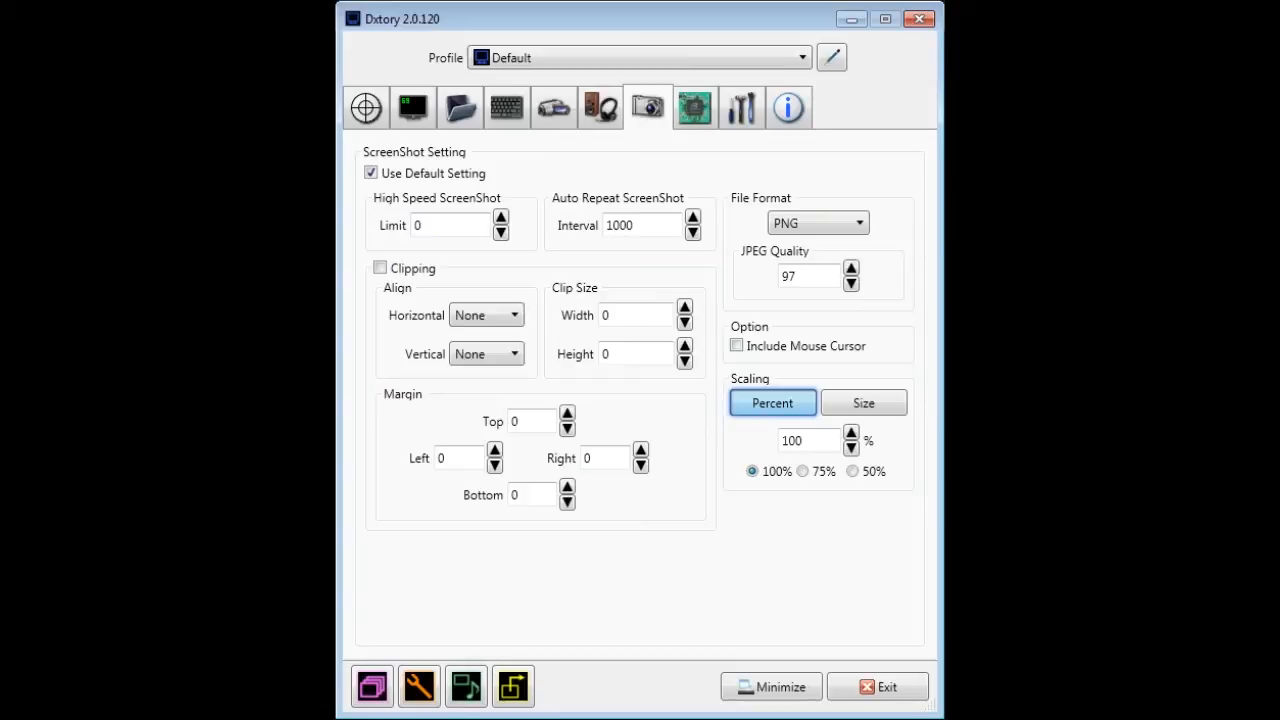
pyautogui.click(694, 106)
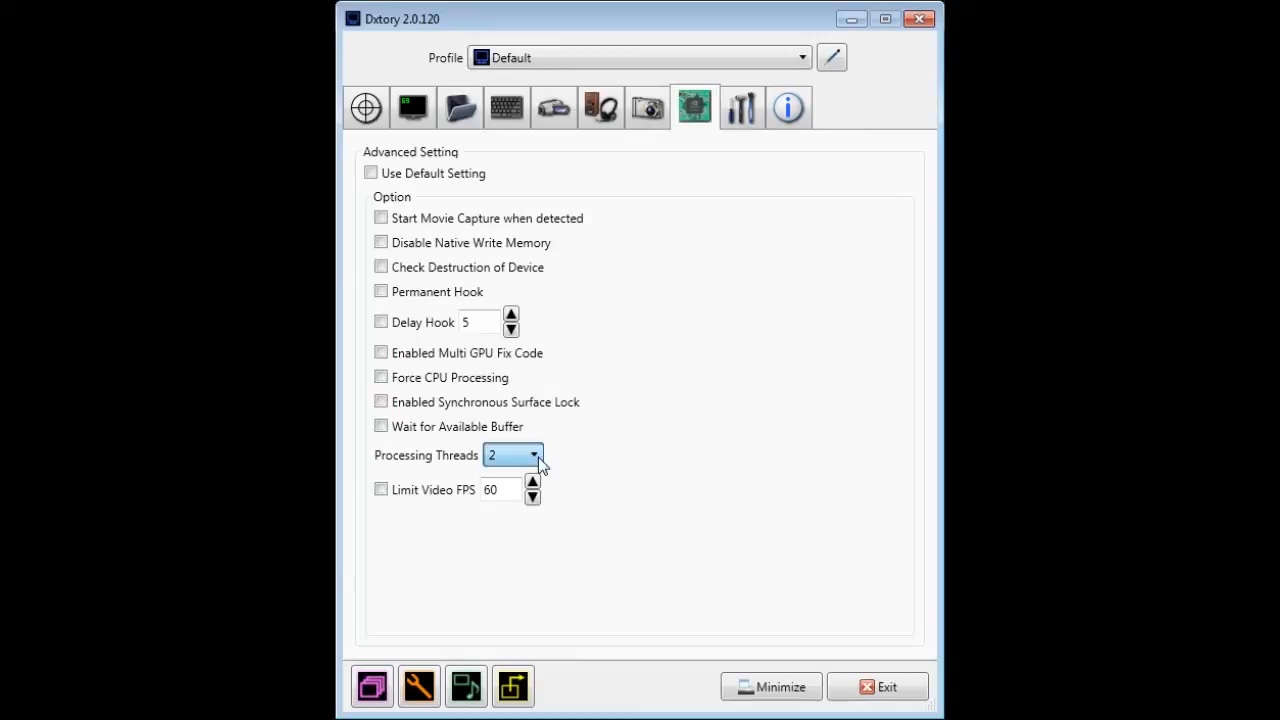
pyautogui.click(745, 112)
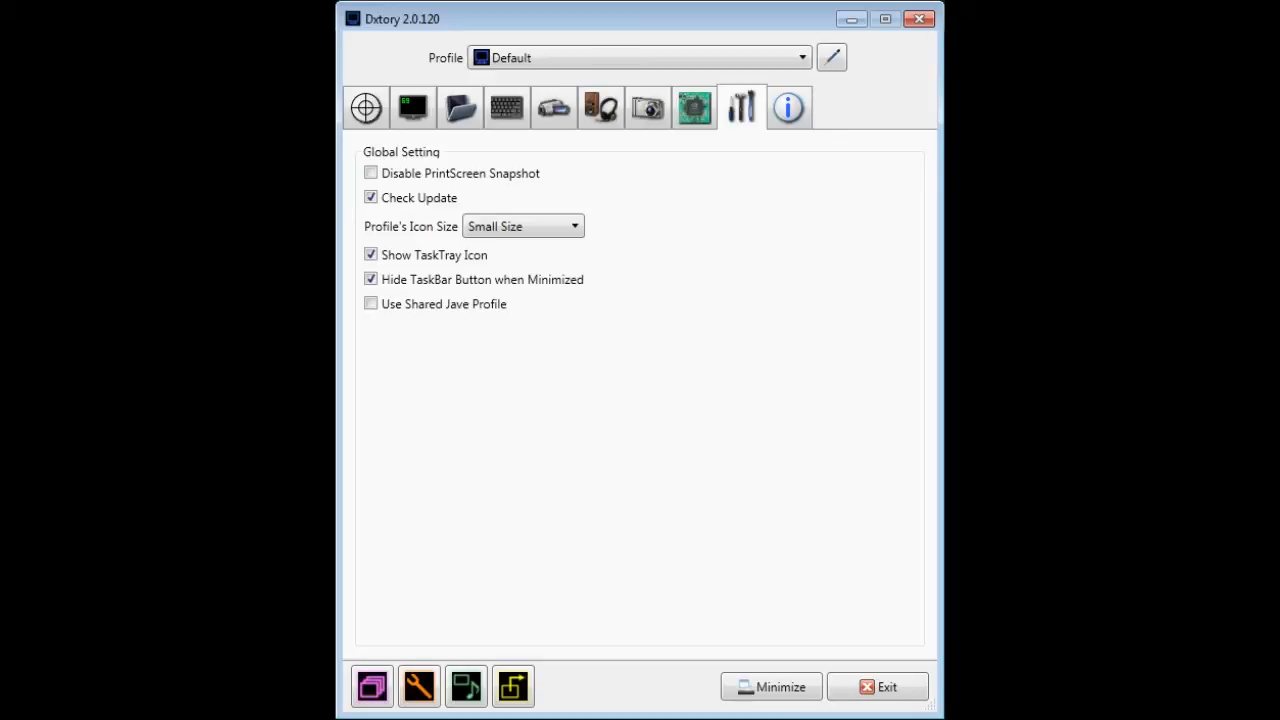
pyautogui.click(788, 107)
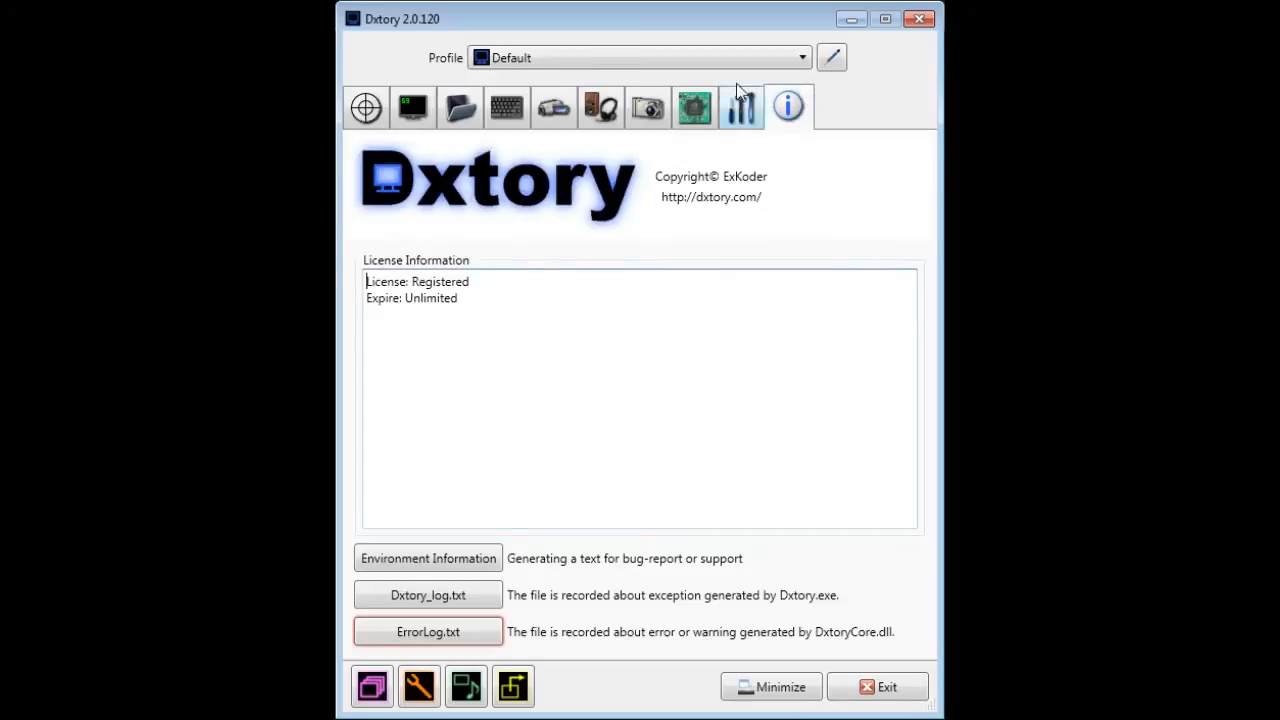